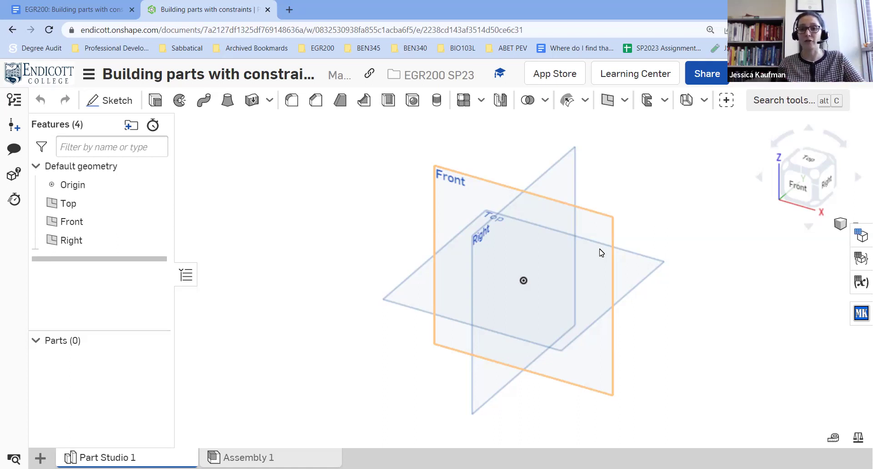
Select only the Top plane and start Sketch 1 on it.
left_click(32, 10)
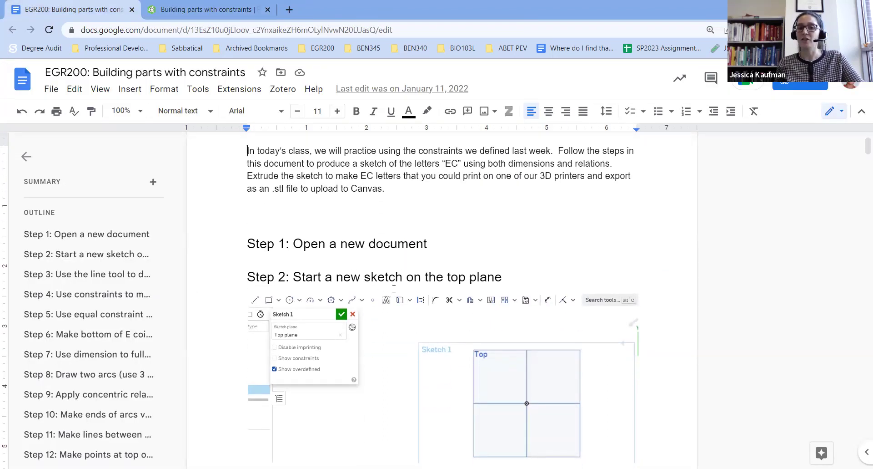
left_click(219, 11)
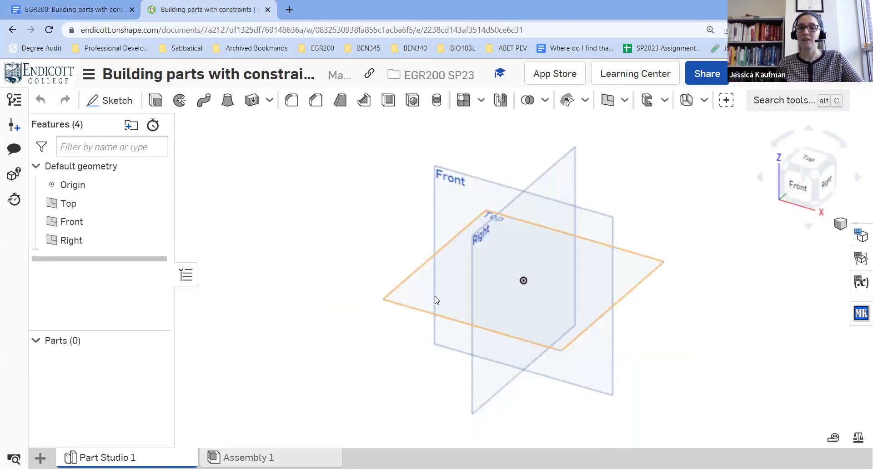
left_click(434, 300)
left_click(424, 301)
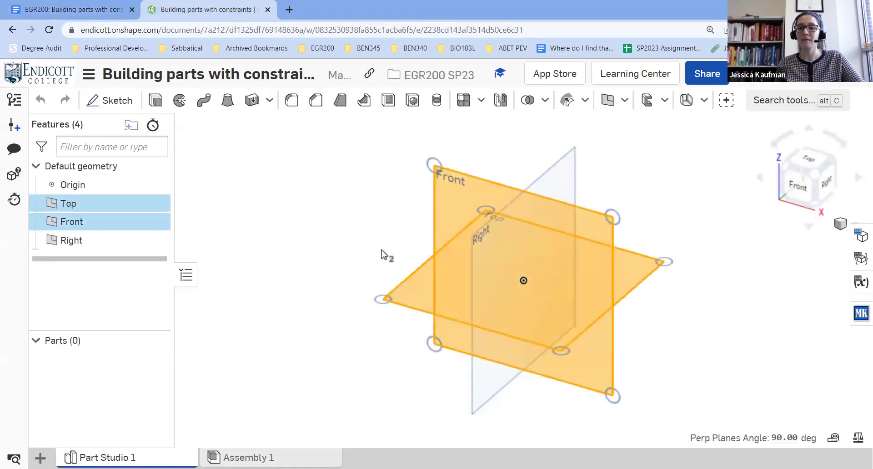
left_click(417, 232)
left_click(414, 302)
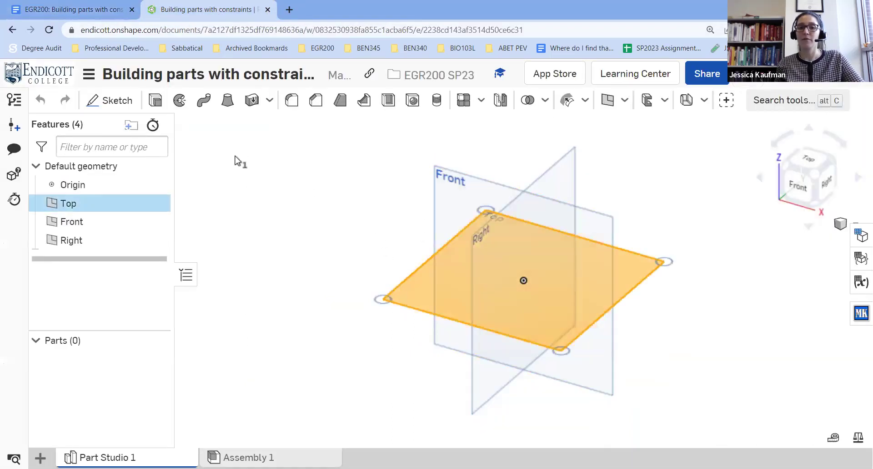
left_click(109, 102)
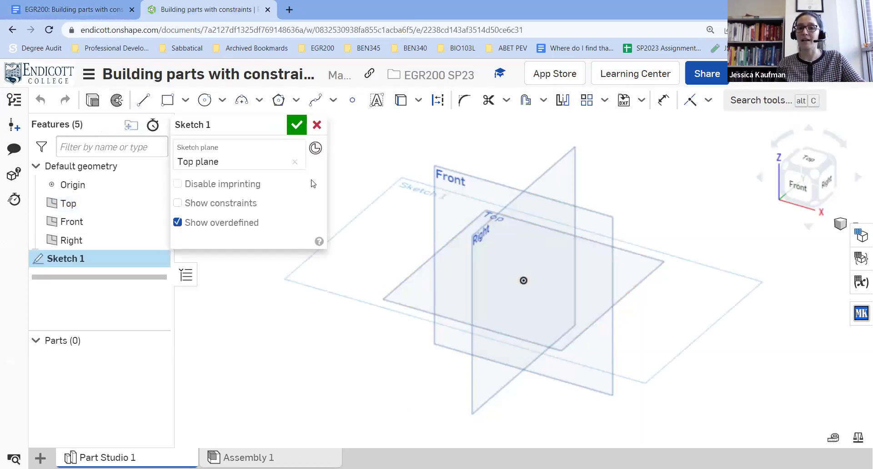
Look down on the Top plane and draw the E's top edge, left side, bottom edge and bottom arm end.
left_click(805, 162)
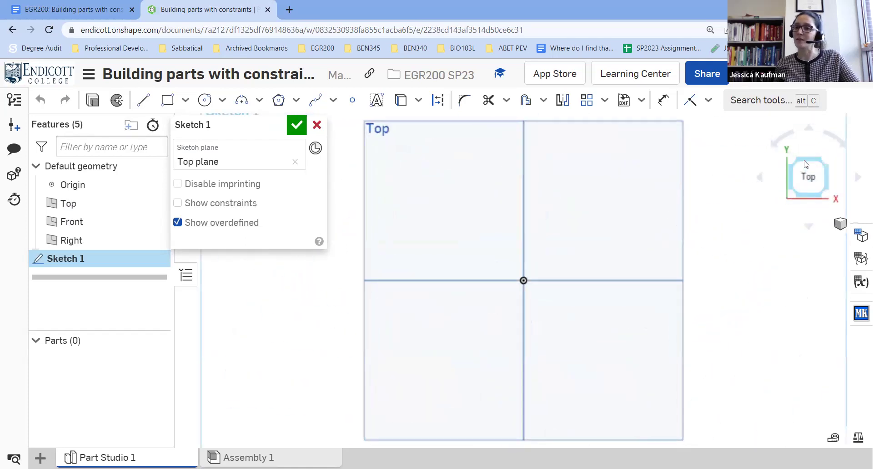
left_click(143, 100)
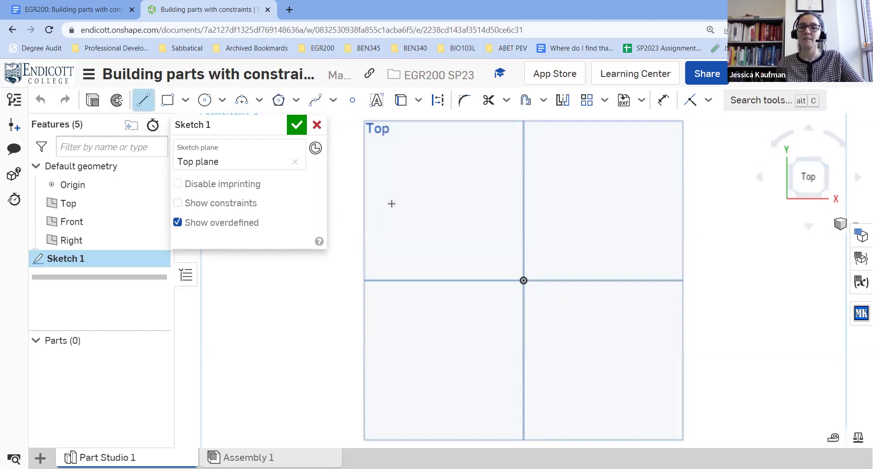
left_click(475, 169)
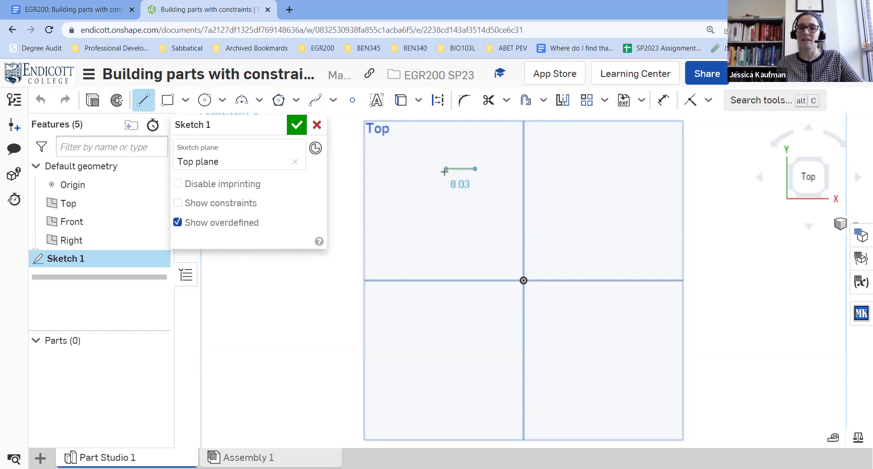
left_click(431, 169)
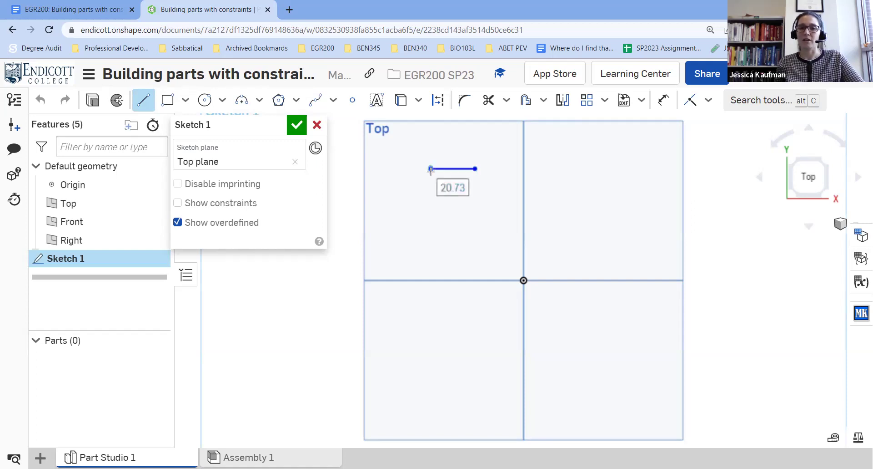
left_click(430, 234)
left_click(477, 234)
left_click(476, 215)
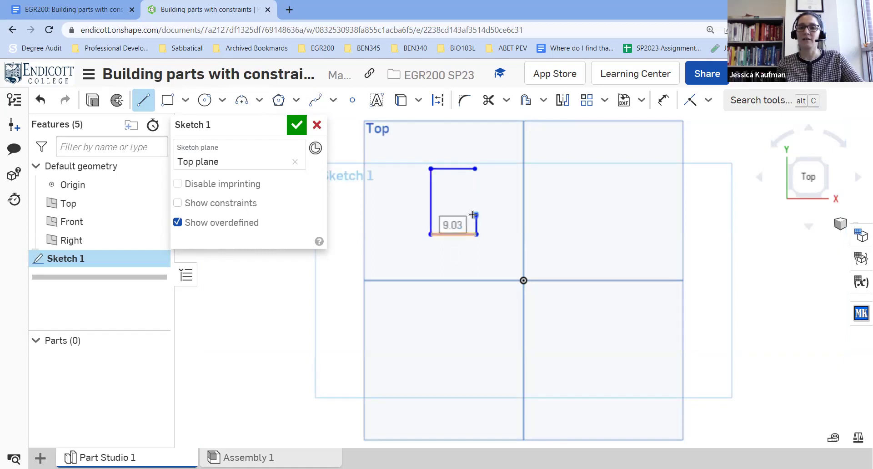
Draw the E's inner notches and middle and top arms, closing the outline at the top-right corner.
left_click(457, 215)
left_click(457, 201)
left_click(477, 202)
left_click(475, 189)
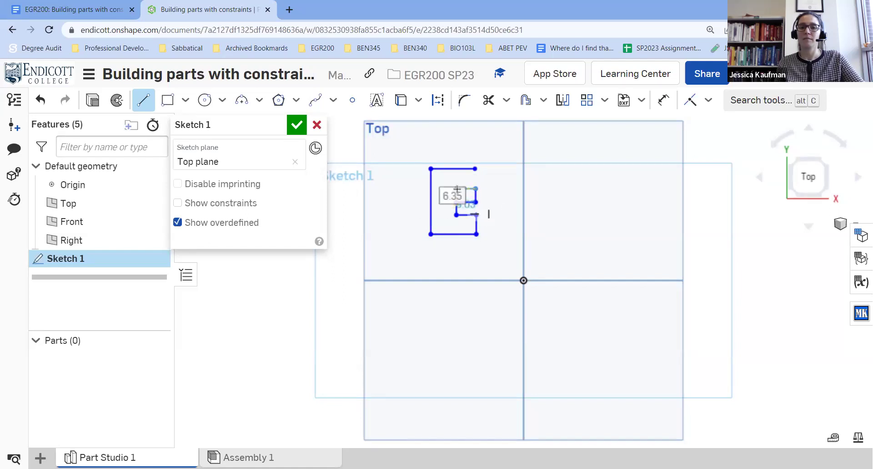
left_click(457, 189)
left_click(457, 180)
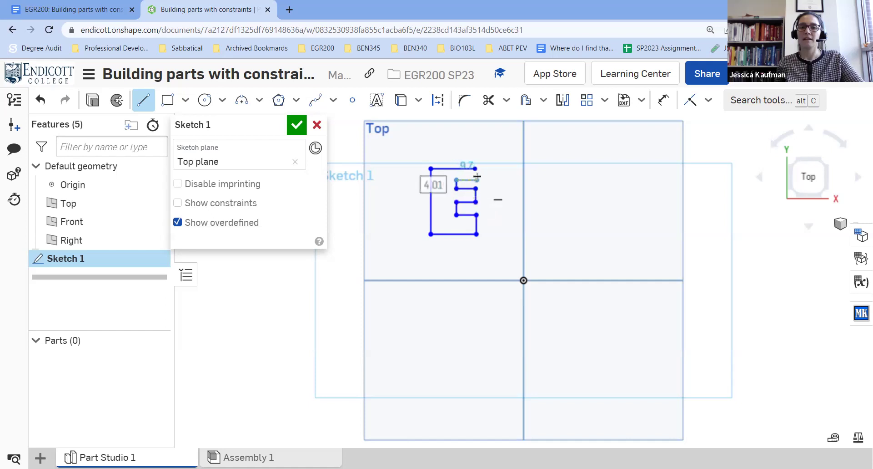
left_click(475, 180)
left_click(475, 169)
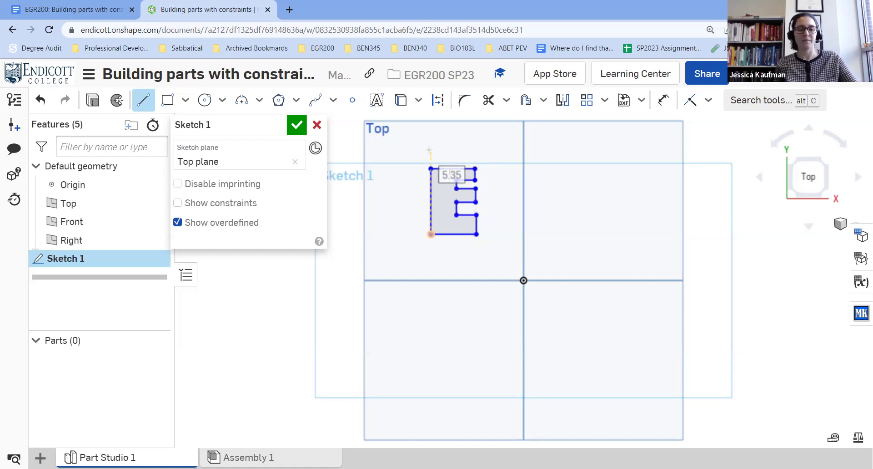
Delete the first E outline entirely.
key("Escape")
mouse_move(409, 142)
left_mouse_down()
mouse_move(476, 238)
mouse_move(498, 250)
left_mouse_up()
key("Delete")
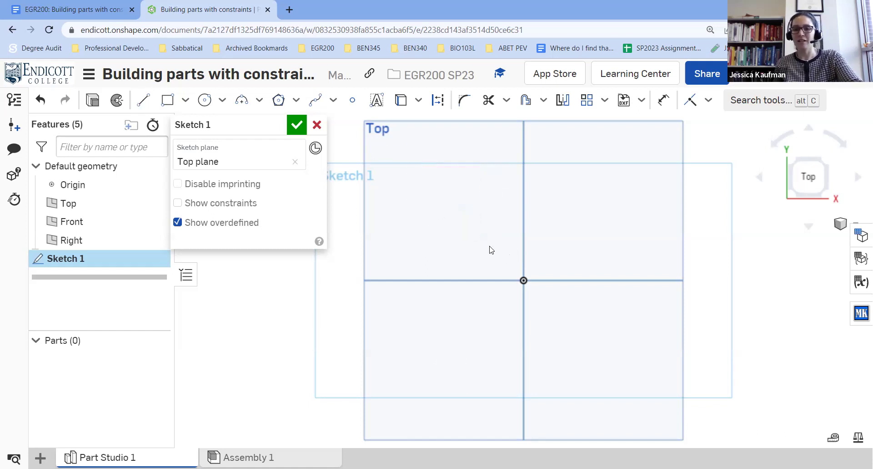
Redraw a larger E's left side, bottom edge and bottom arm with lines.
left_click(142, 101)
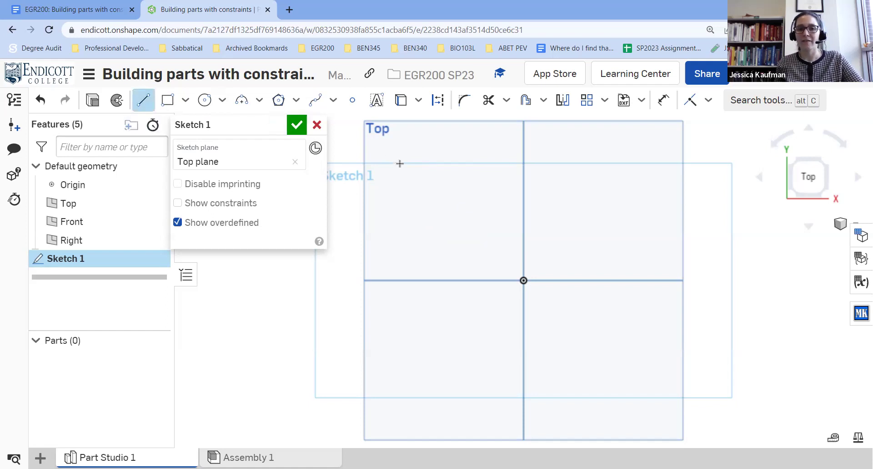
left_click(400, 171)
left_click(401, 235)
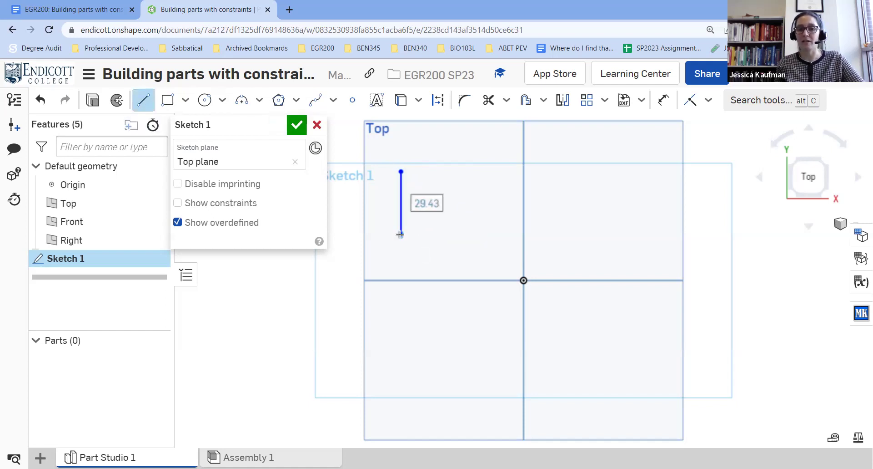
left_click(460, 234)
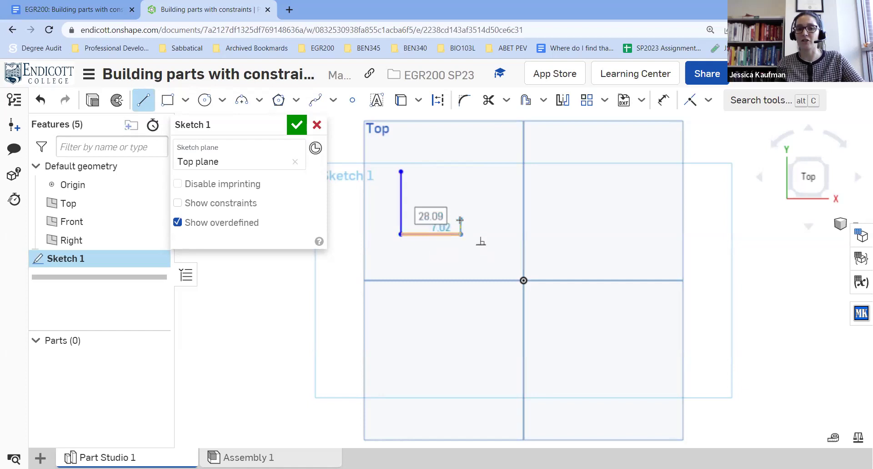
left_click(461, 218)
left_click(436, 218)
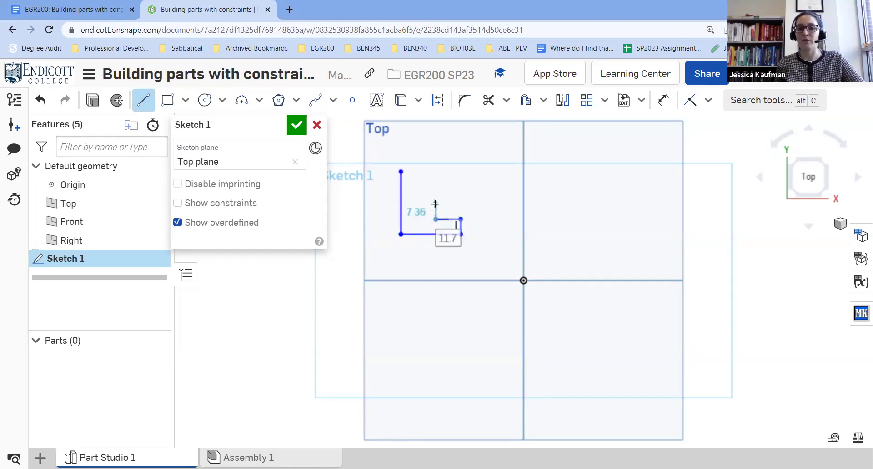
left_click(436, 203)
Draw the new E's middle and top arms and run its top edge back to the left side.
left_click(483, 203)
left_click(483, 187)
left_click(437, 188)
left_click(437, 177)
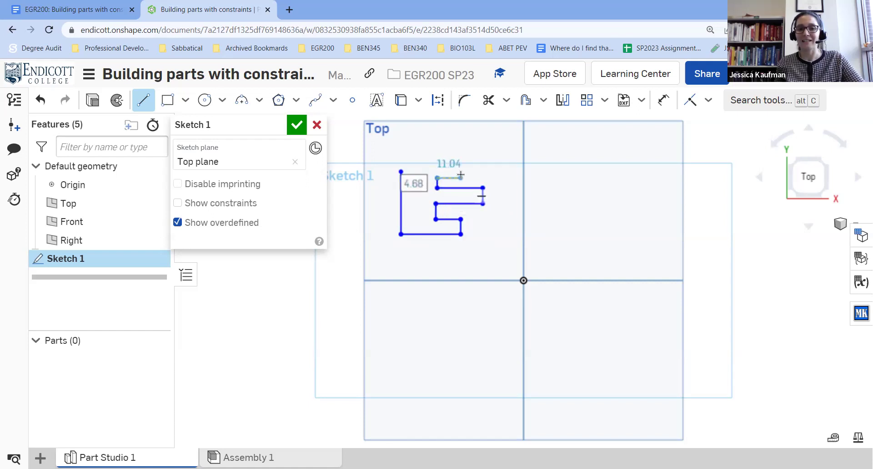
left_click(461, 176)
left_click(461, 164)
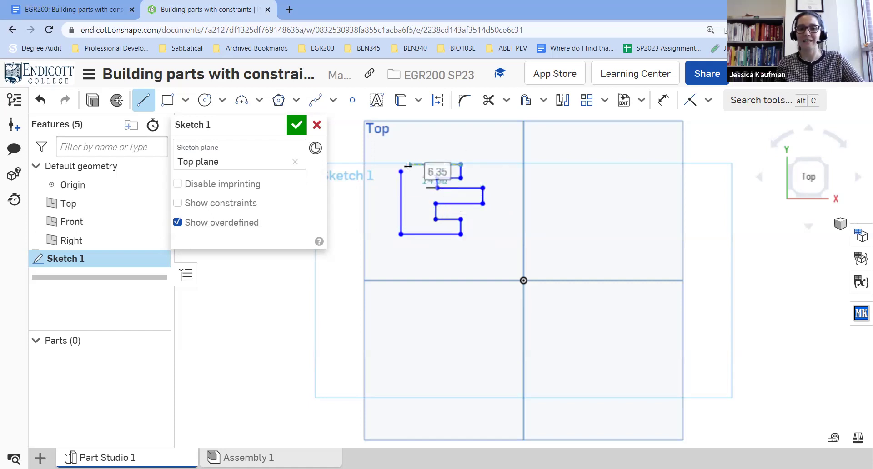
left_click(401, 164)
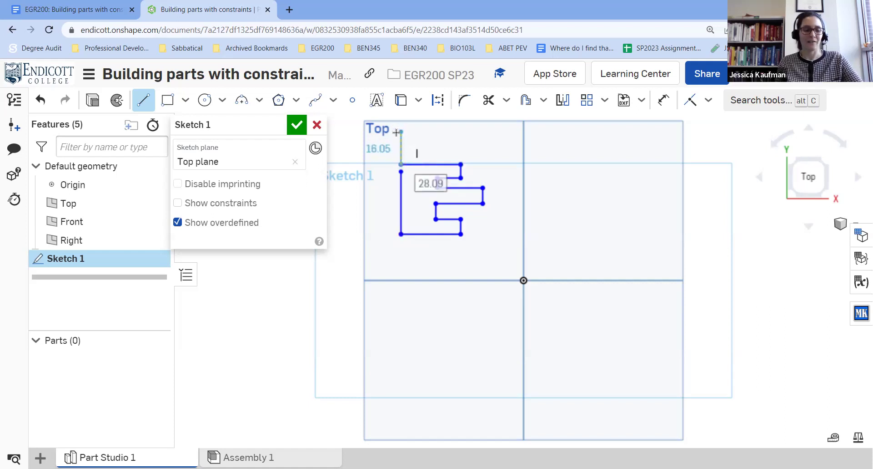
key("Escape")
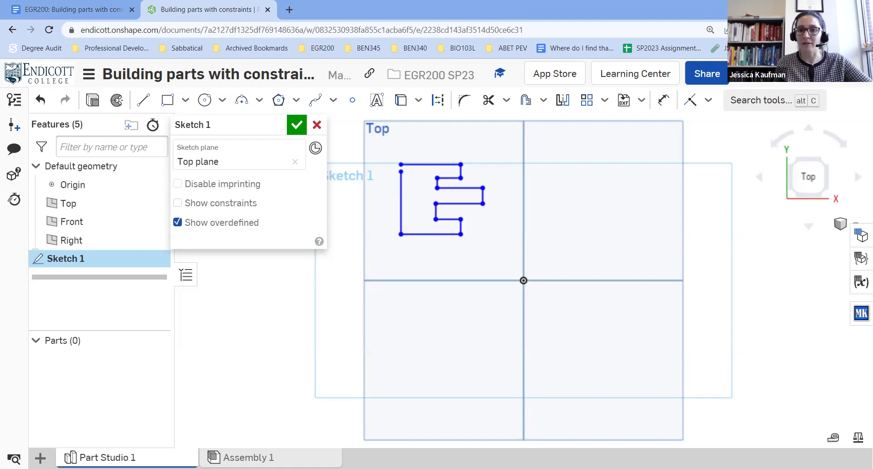
Make the two top-left corner endpoints coincident, closing the E outline.
left_click(402, 171)
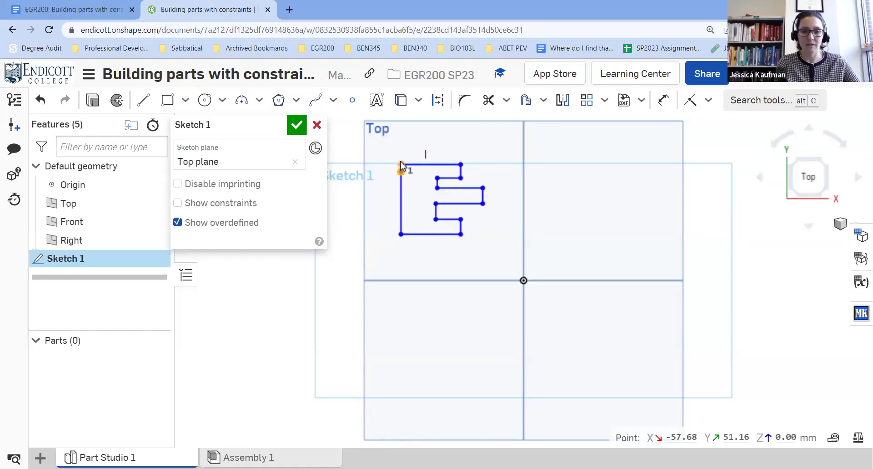
left_click(402, 166)
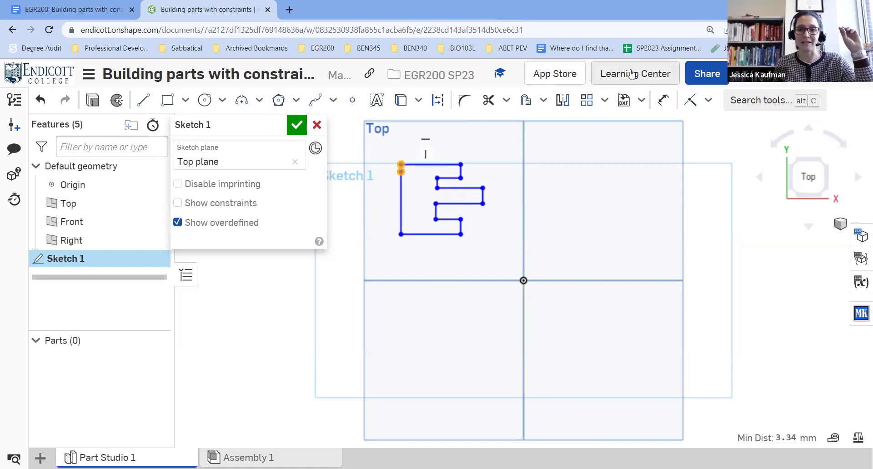
left_click(691, 102)
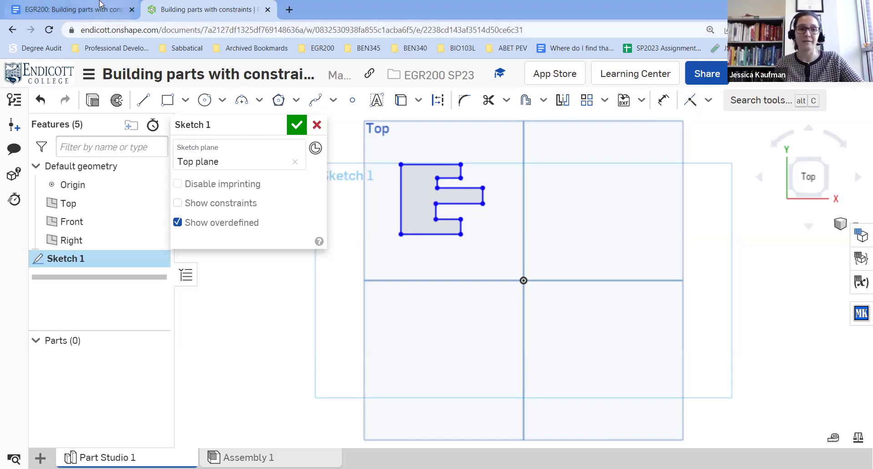
Scroll the instructions document to Step 4 on making the E's arms vertical.
key("ctrl+Page_Up")
scroll(412, 253, "down", 10)
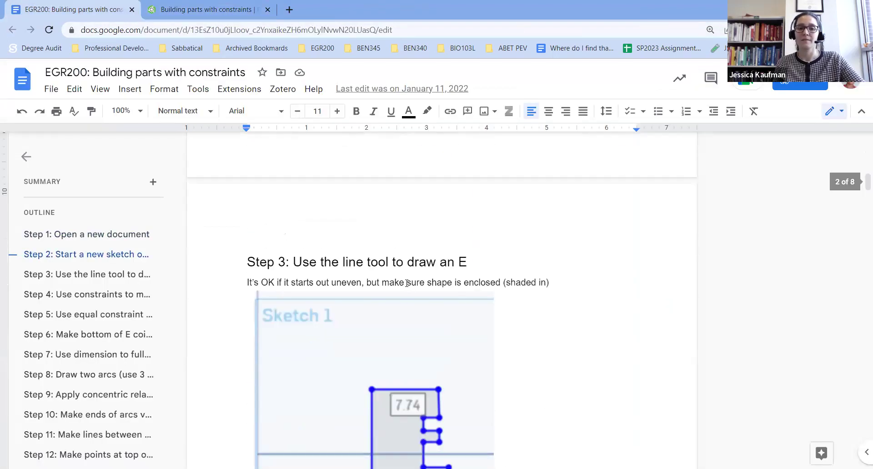
scroll(359, 293, "down", 7)
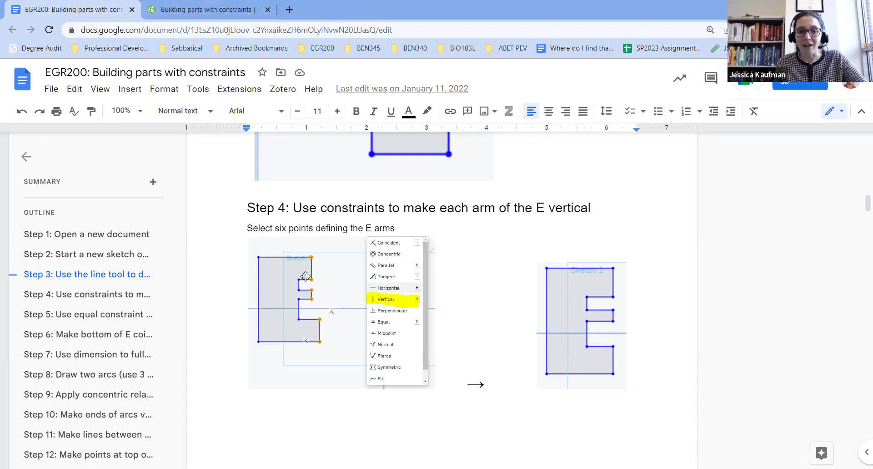
Constrain the E's right-hand arm end points vertical so they line up in one column.
left_click(232, 8)
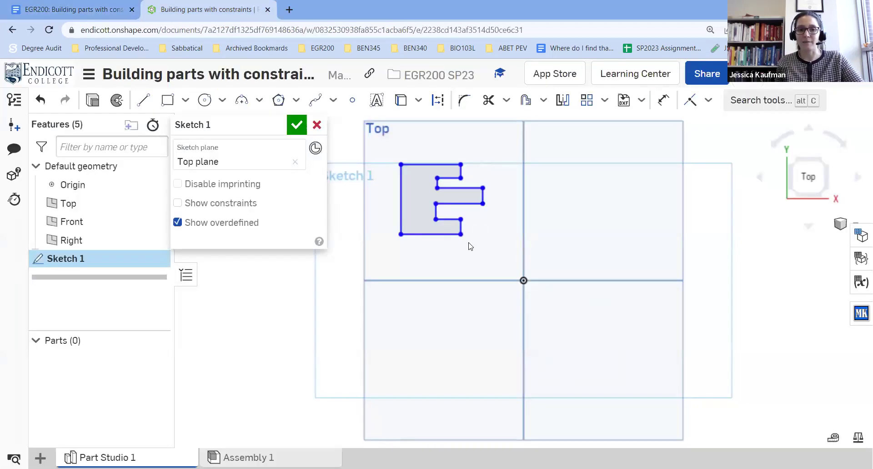
left_click(461, 234)
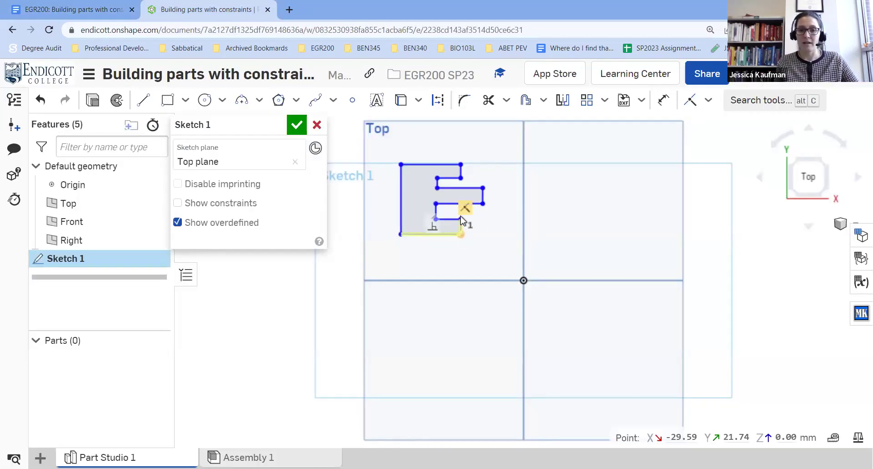
left_click(460, 219)
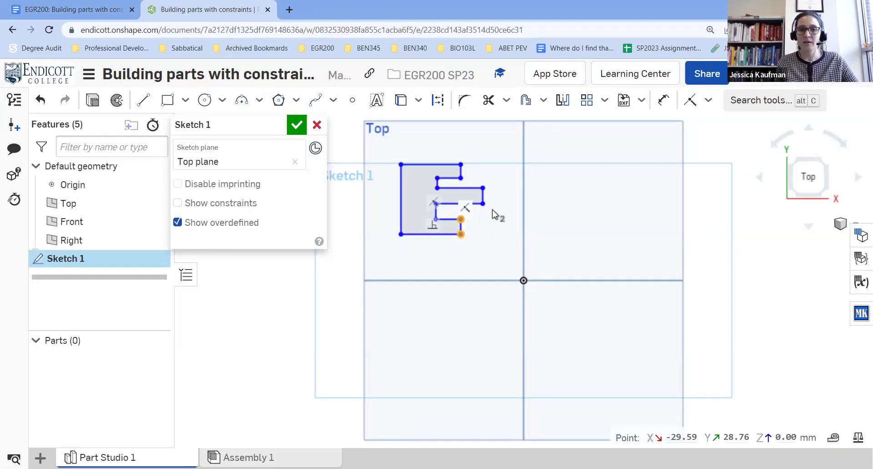
left_click(483, 203)
left_click(482, 188)
left_click(461, 178)
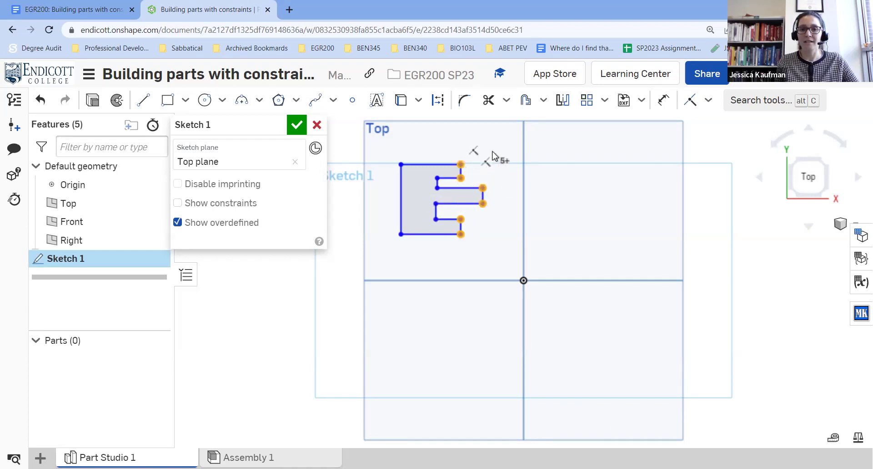
left_click(708, 106)
left_click(708, 241)
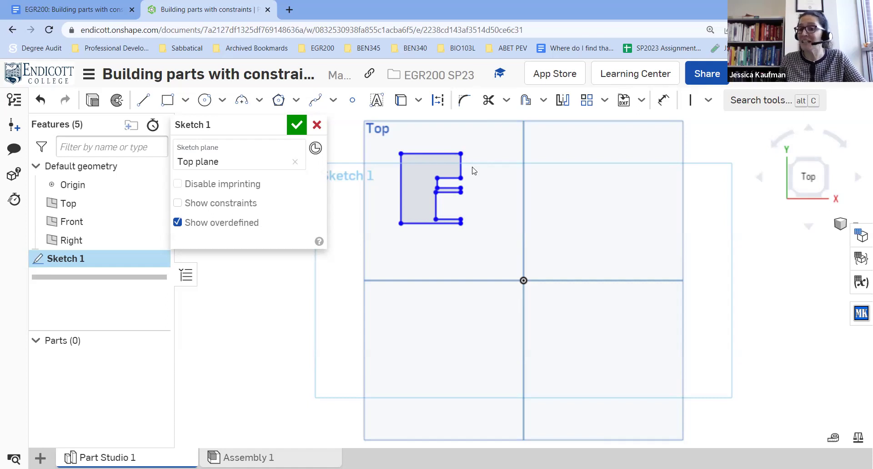
Review Step 5 on equal arms in the instructions document, then return to the sketch.
left_click(460, 154)
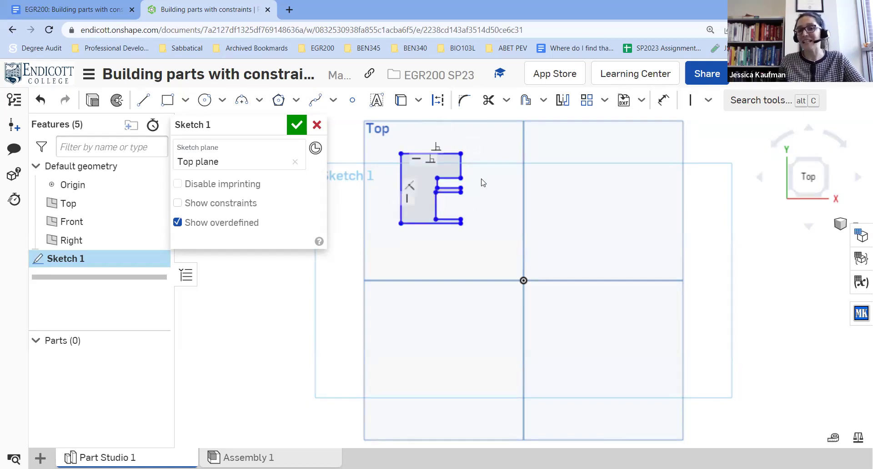
left_click(511, 227)
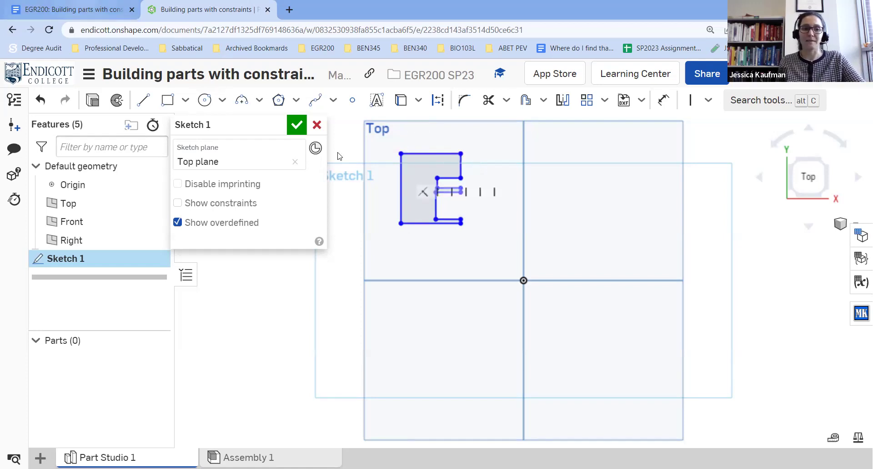
key("ctrl+shift+Tab")
scroll(478, 316, "down", 7)
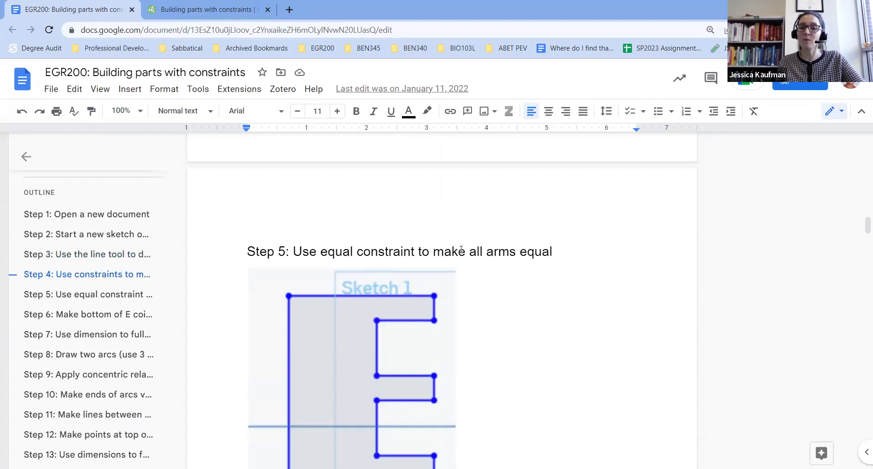
scroll(461, 273, "down", 3)
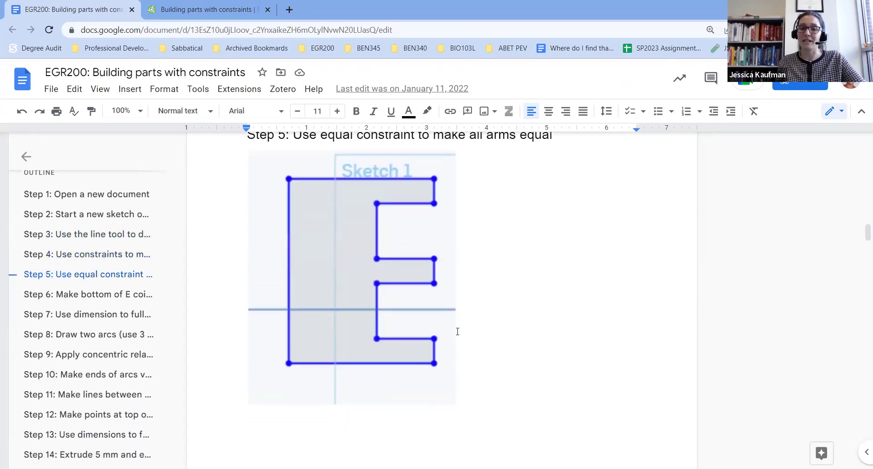
scroll(457, 319, "down", 3)
scroll(458, 331, "up", 1)
left_click(200, 6)
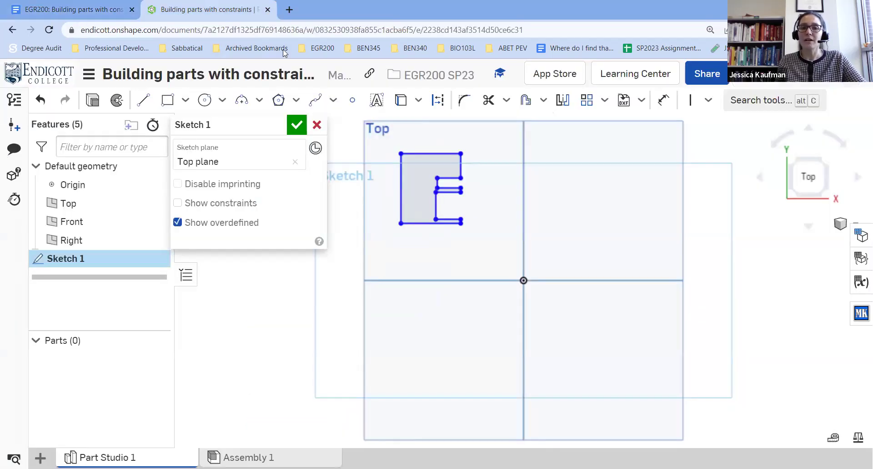
Make the top, middle and bottom arm end edges equal in length.
scroll(462, 199, "up", 5)
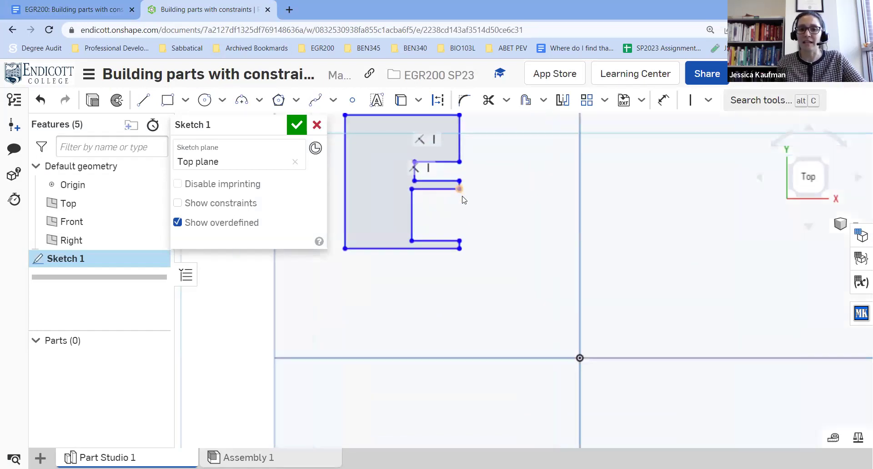
left_click(459, 134)
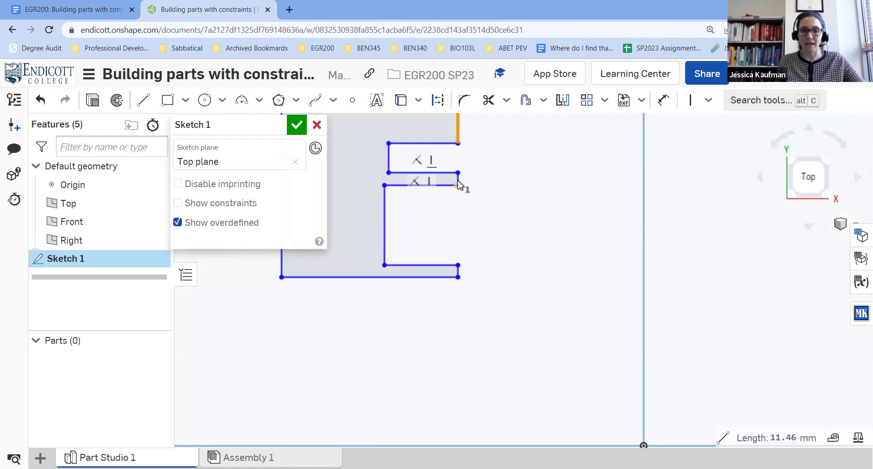
scroll(459, 184, "up", 2)
left_click(459, 182)
left_click(459, 321)
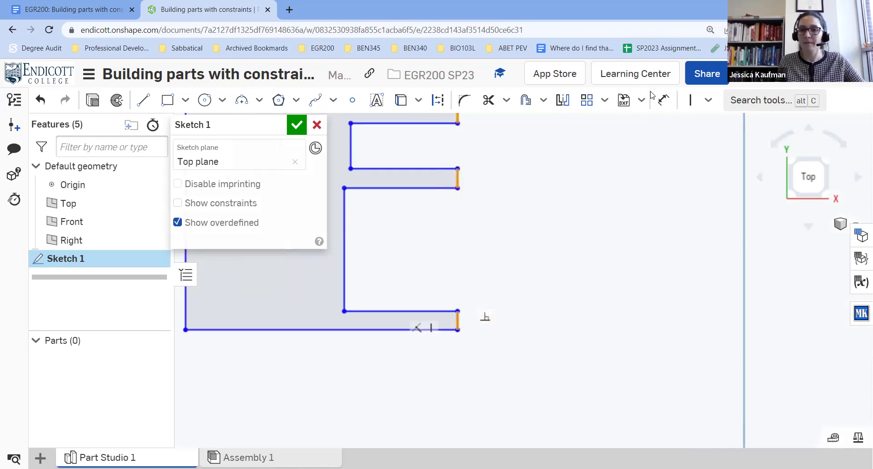
left_click(708, 100)
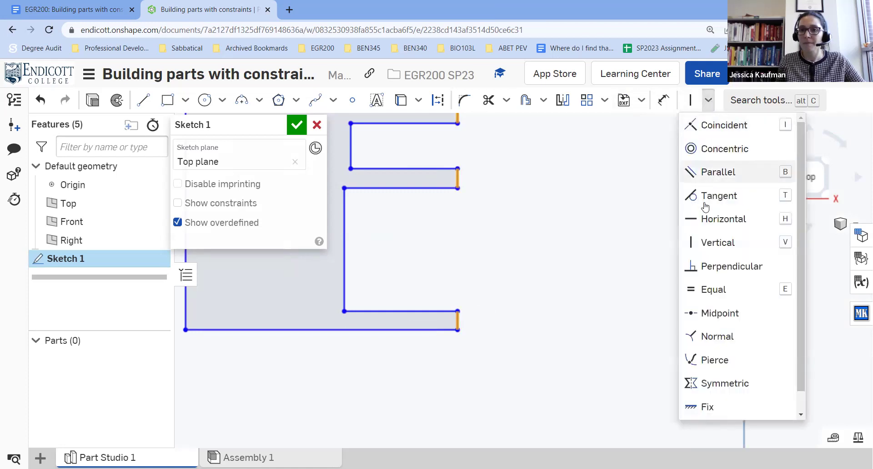
left_click(710, 288)
Make the E's two inner vertical edges equal in length.
scroll(516, 268, "down", 3)
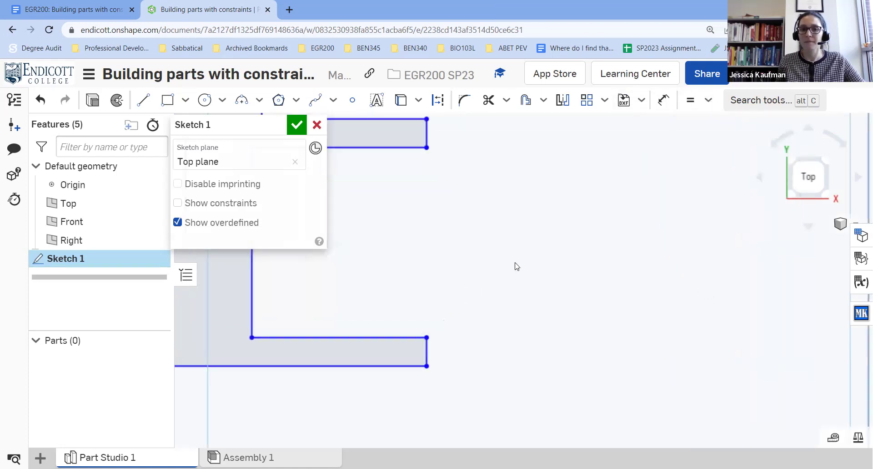
left_click(431, 187)
left_click(427, 259)
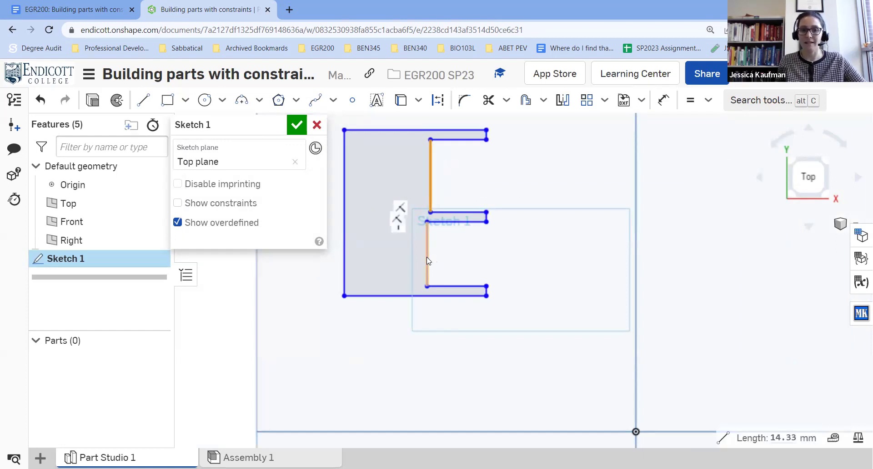
left_click(691, 100)
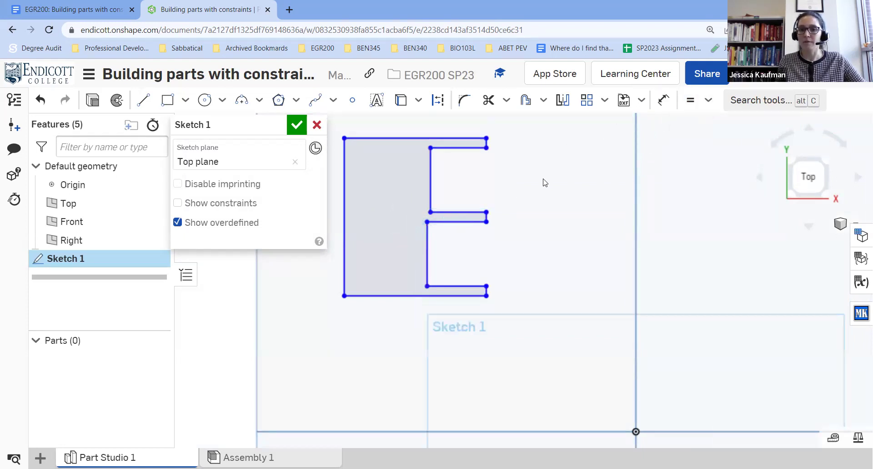
Review Steps 6–7 on positioning and dimensioning in the instructions, then return to Onshape.
left_click(71, 18)
scroll(306, 261, "down", 10)
scroll(306, 271, "down", 1)
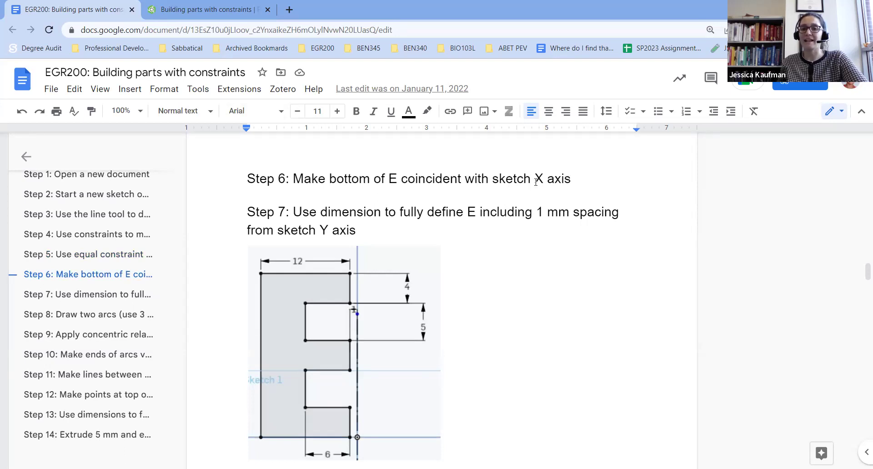
left_click(217, 9)
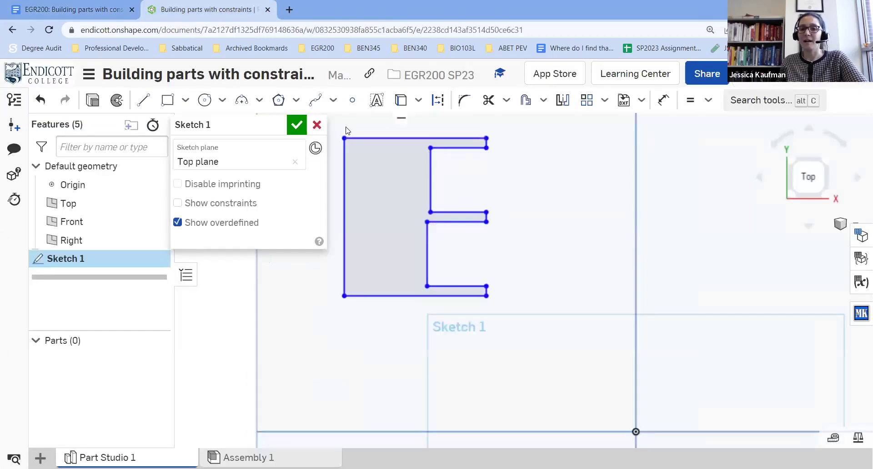
Try moving the whole E down with the Transform manipulator, then cancel the move.
left_click_drag(335, 127, 520, 319)
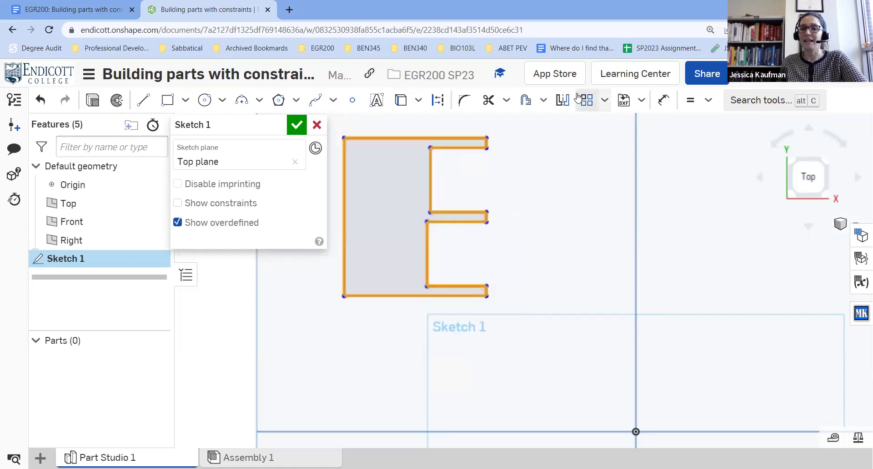
left_click(604, 103)
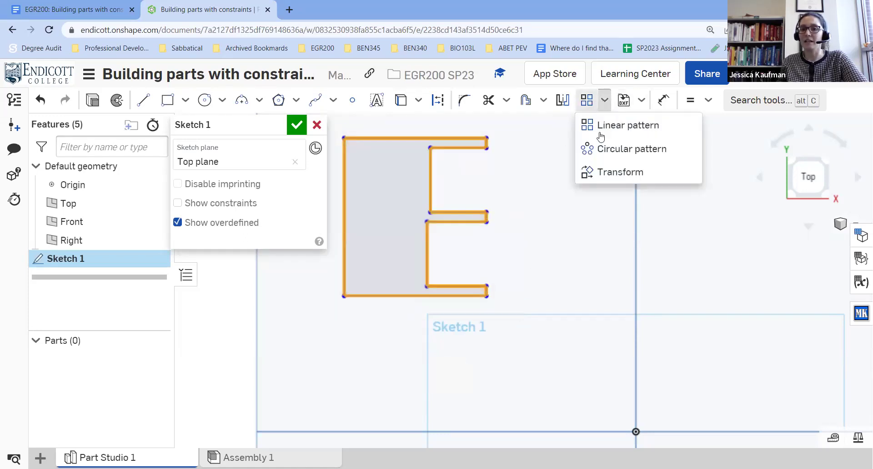
left_click(606, 175)
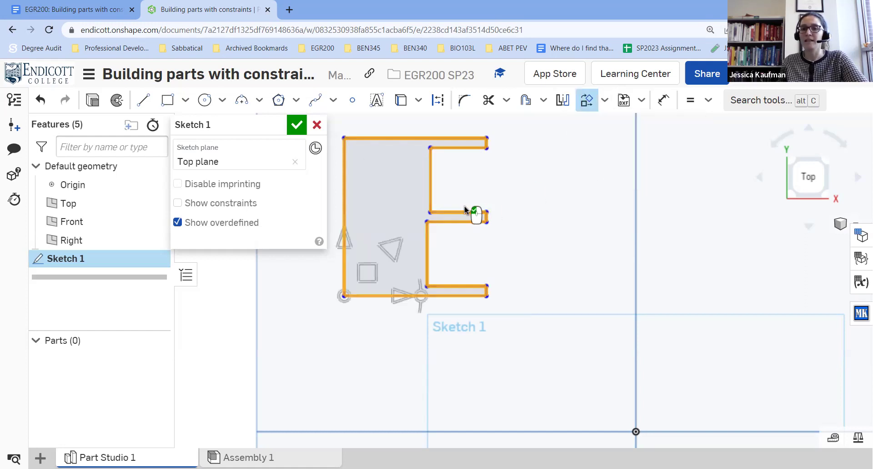
left_click_drag(345, 243, 347, 382)
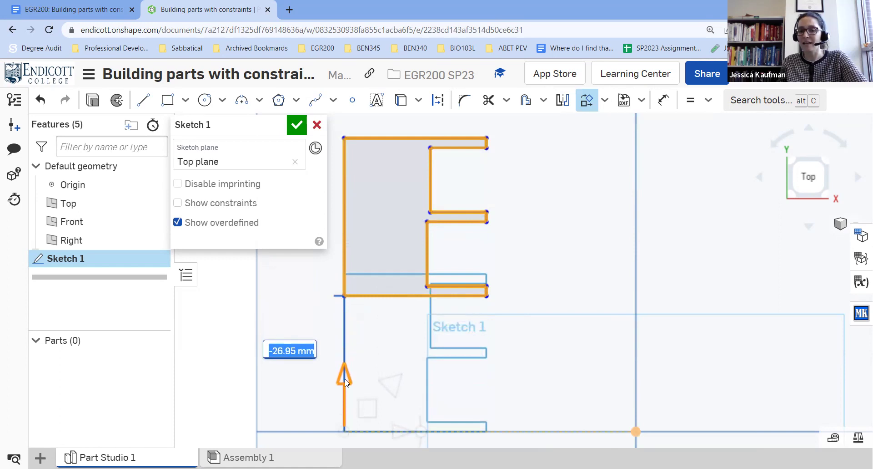
left_click_drag(351, 348, 359, 257)
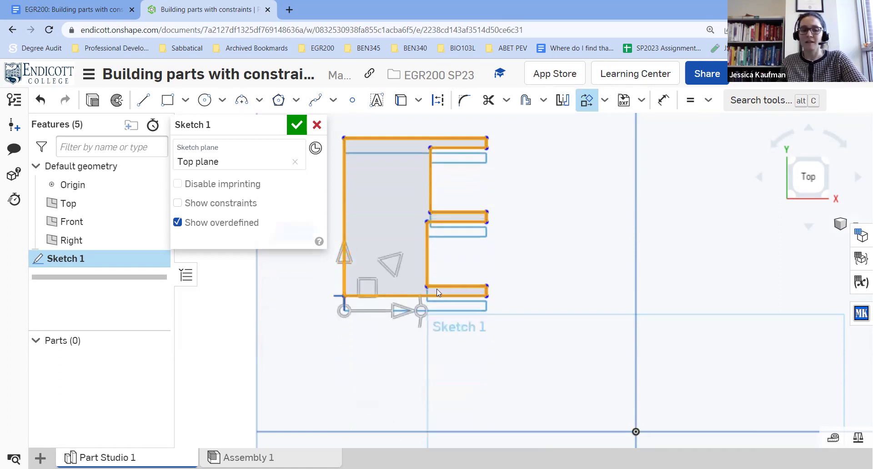
left_click(525, 269)
Make the E's bottom edge coincident with the sketch X axis.
left_click(411, 296)
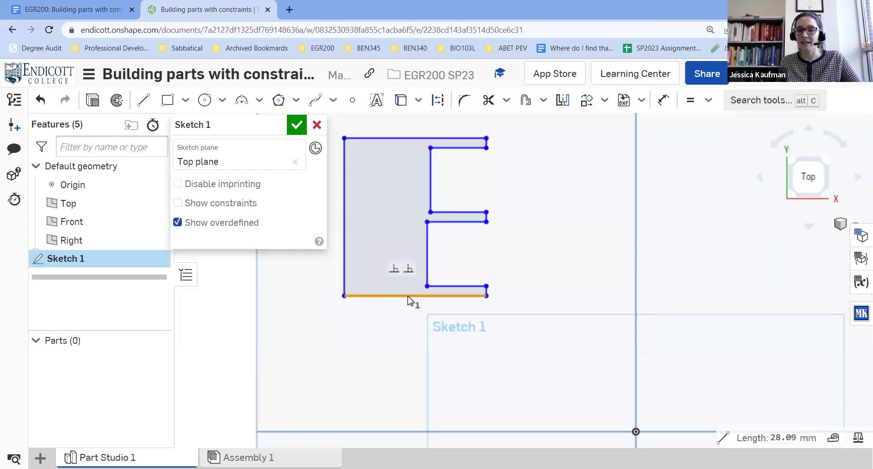
left_click(481, 415)
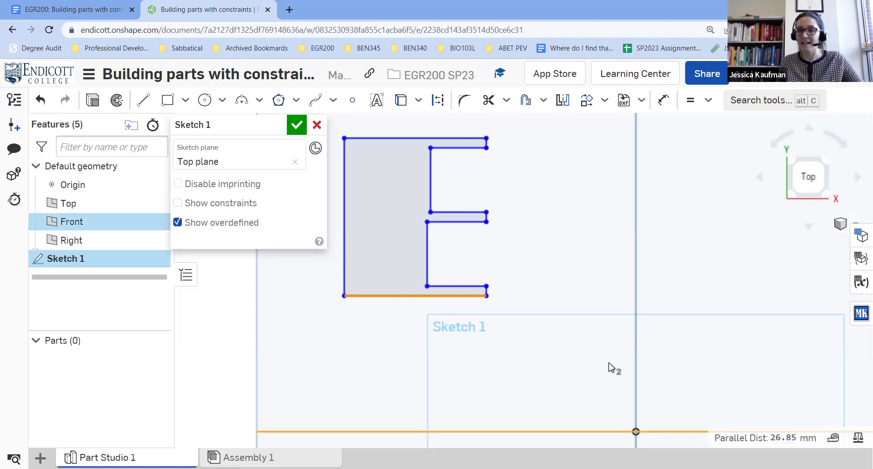
left_click(708, 102)
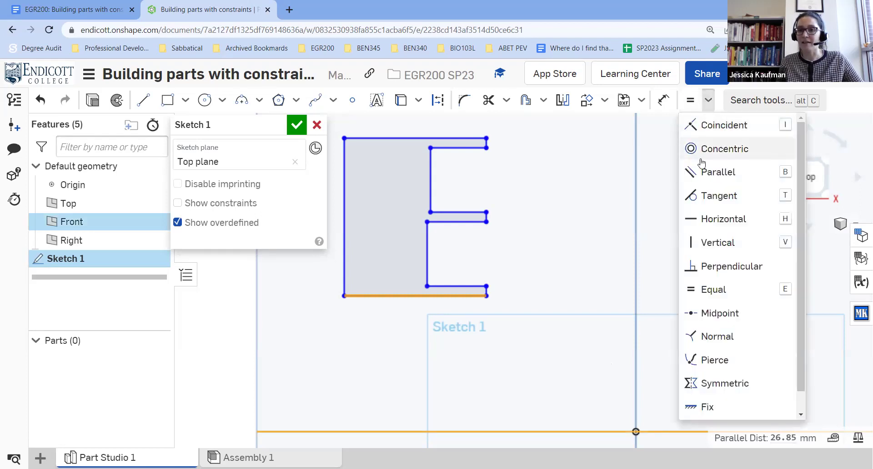
left_click(707, 131)
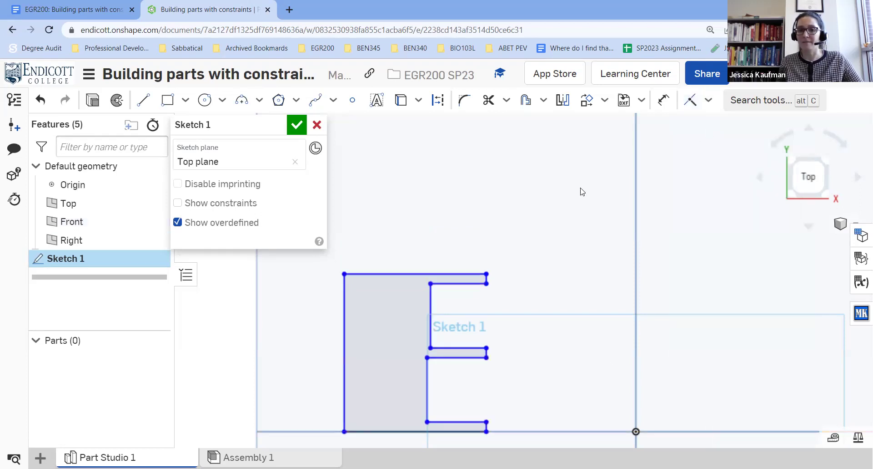